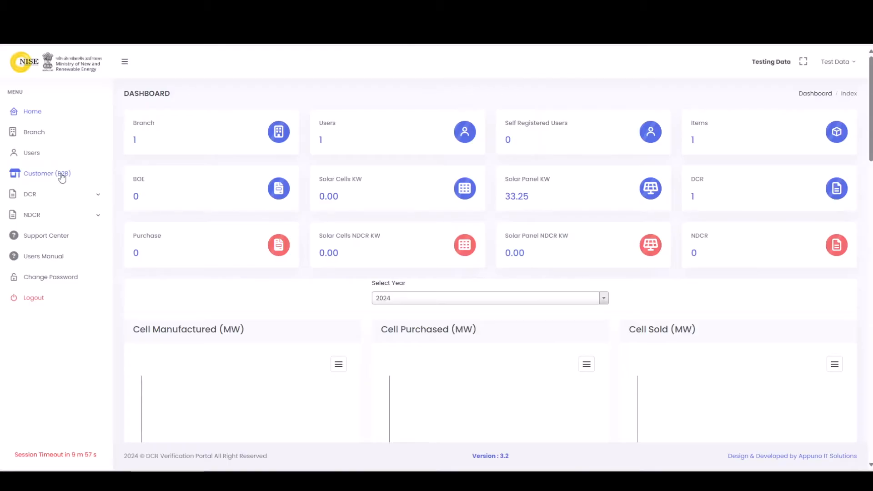
- Review the blank B2B customer form and the existing Test001 customer's details, returning to the customer list without saving
left_click(62, 177)
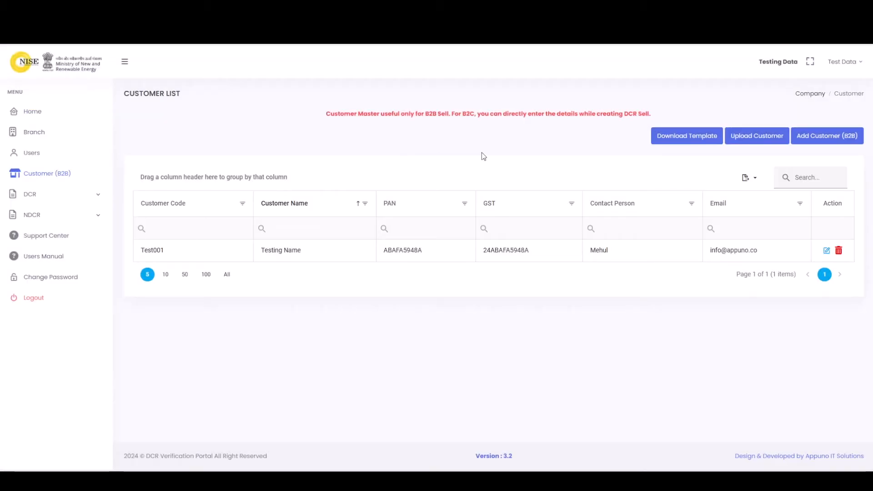
left_click(840, 141)
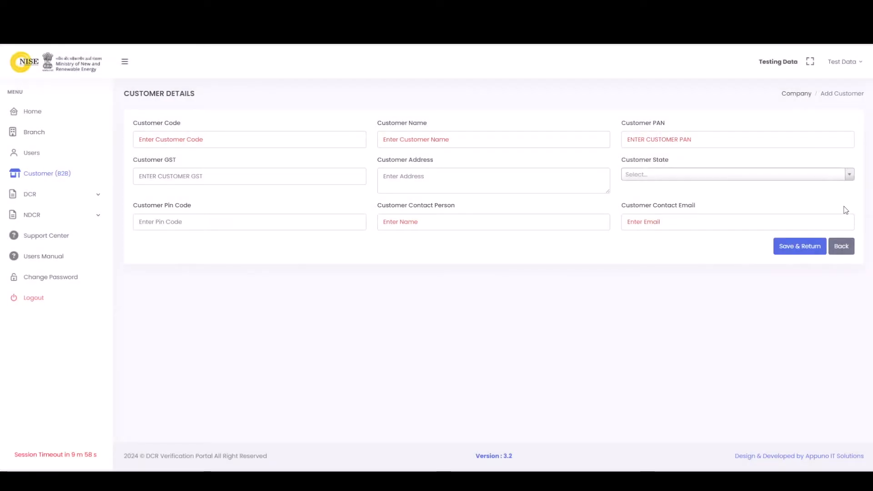
left_click(848, 252)
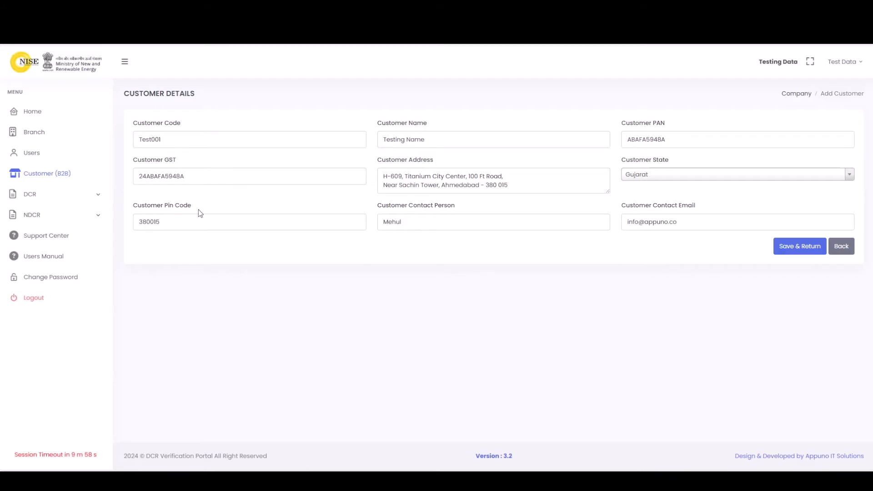
left_click(844, 252)
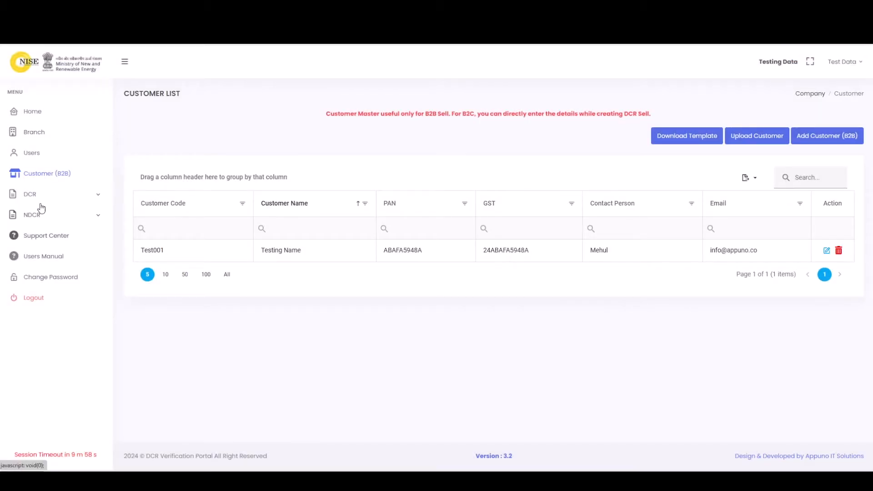
- Claim the first unclaimed Rayzon Solar DCR credit, for 72 solar panels, into the Gujarat branch
left_click(39, 196)
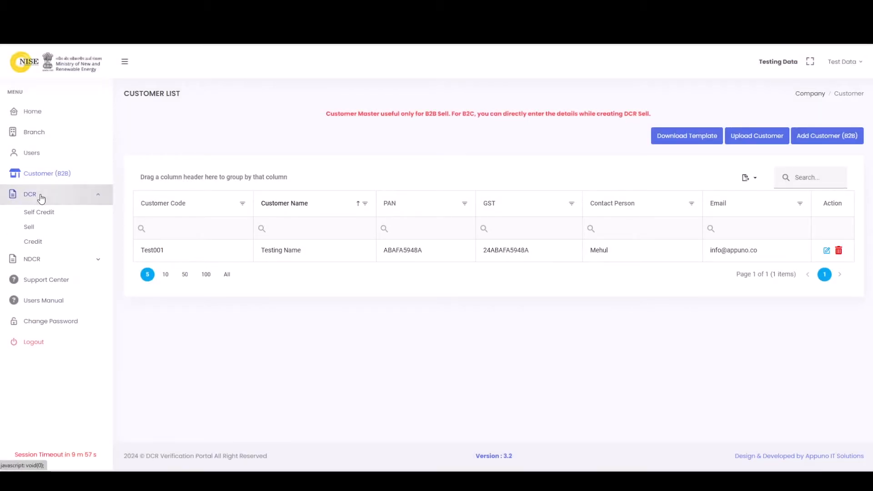
left_click(36, 244)
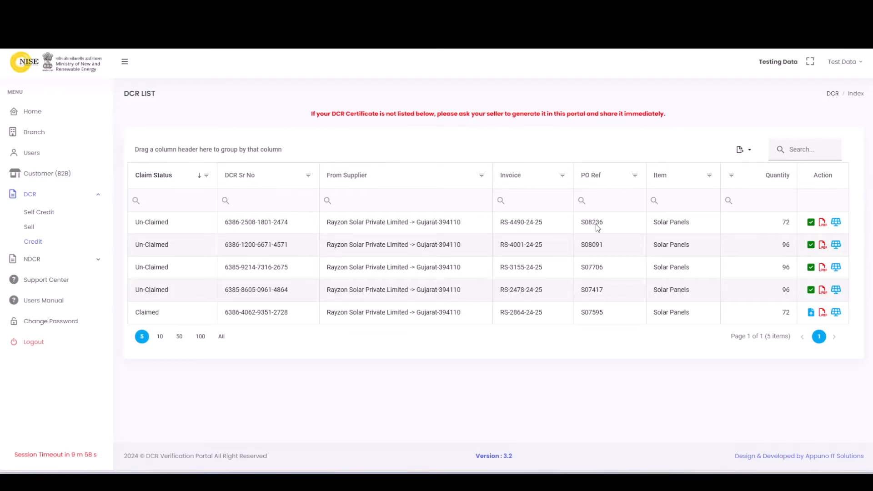
left_click(812, 224)
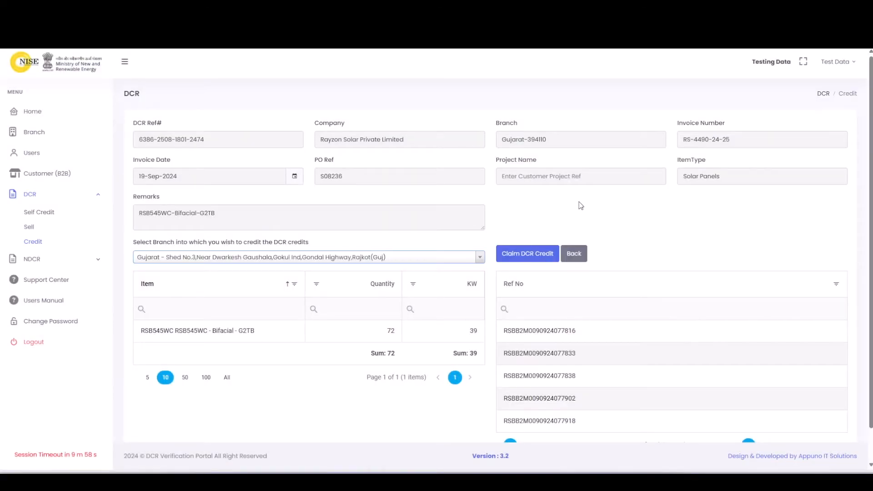
scroll(581, 205, "down", 1)
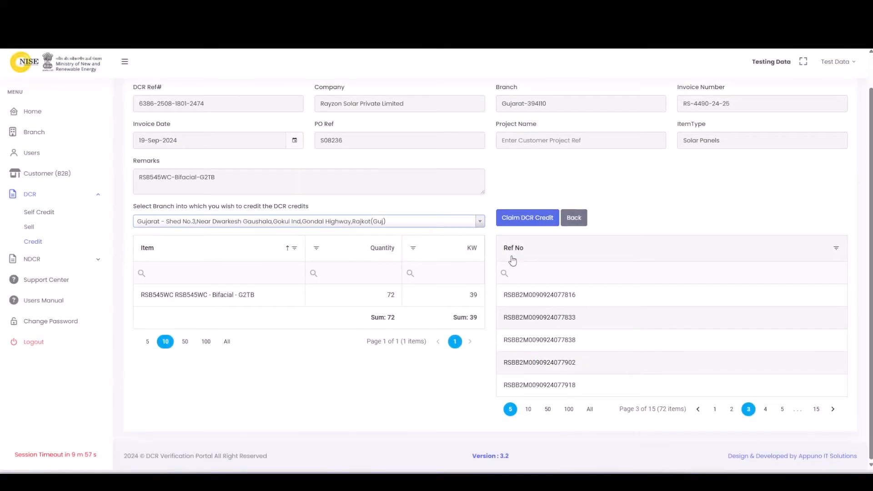
left_click(537, 220)
left_click(521, 313)
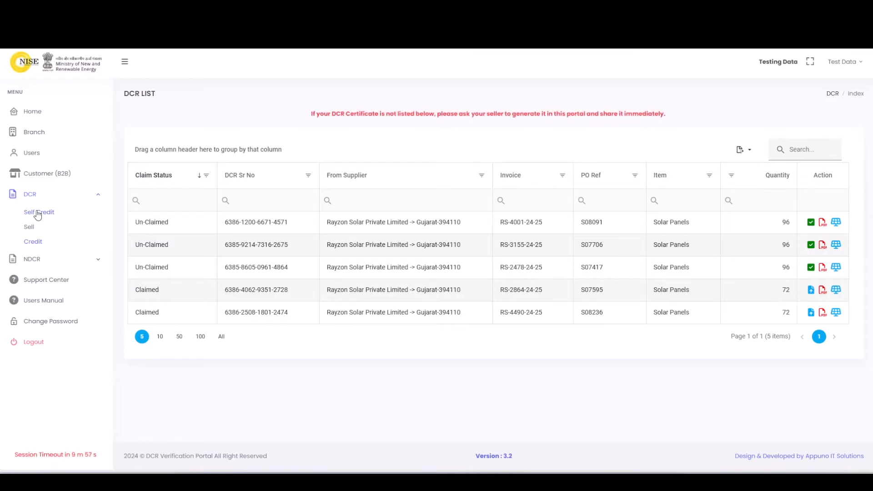
- Examine the panel serial numbers held by the Gujarat branch in the DCR self-credit status, and close the list
left_click(38, 213)
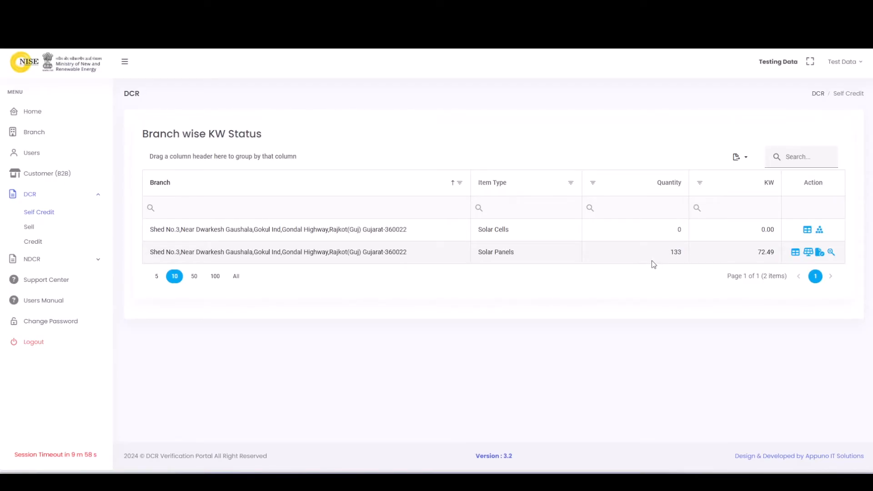
left_click(808, 253)
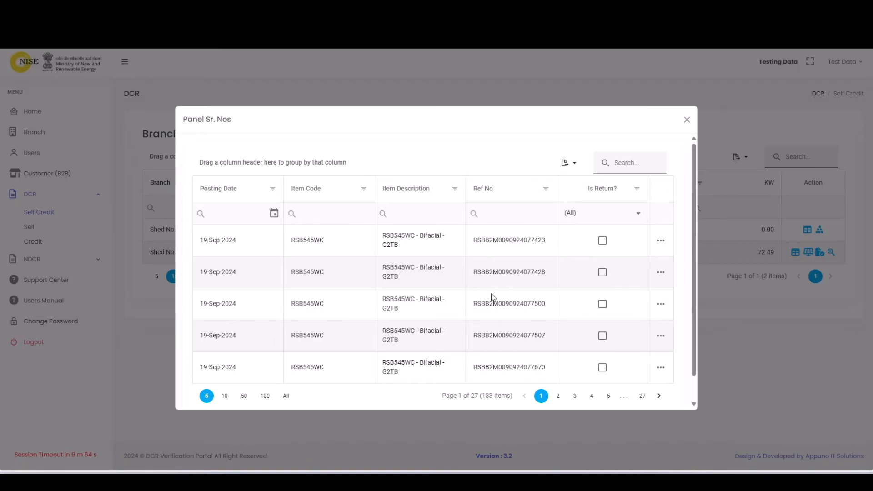
scroll(508, 288, "down", 1)
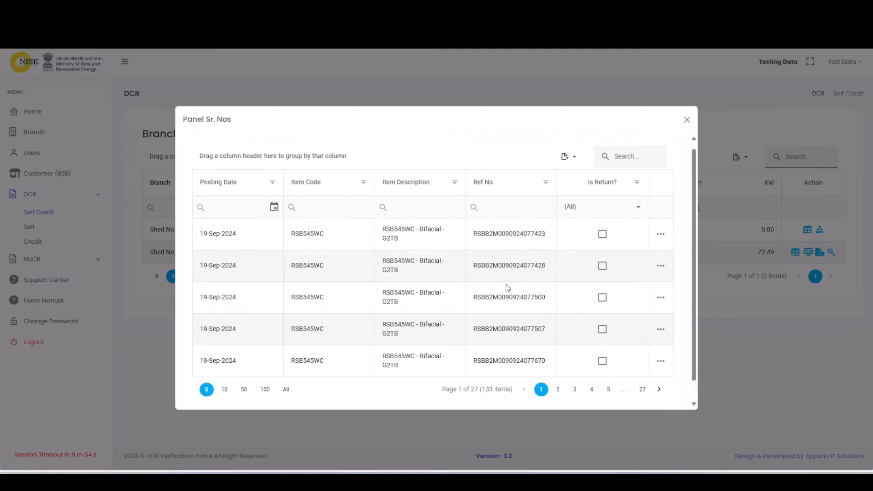
left_click(687, 120)
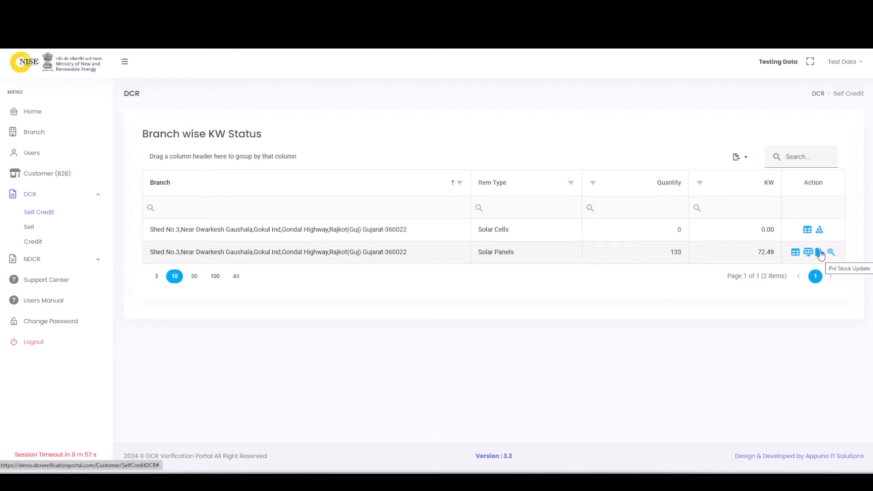
- Update the Gujarat branch's solar panel stock and export all of its panel serial numbers to Excel
left_click(819, 254)
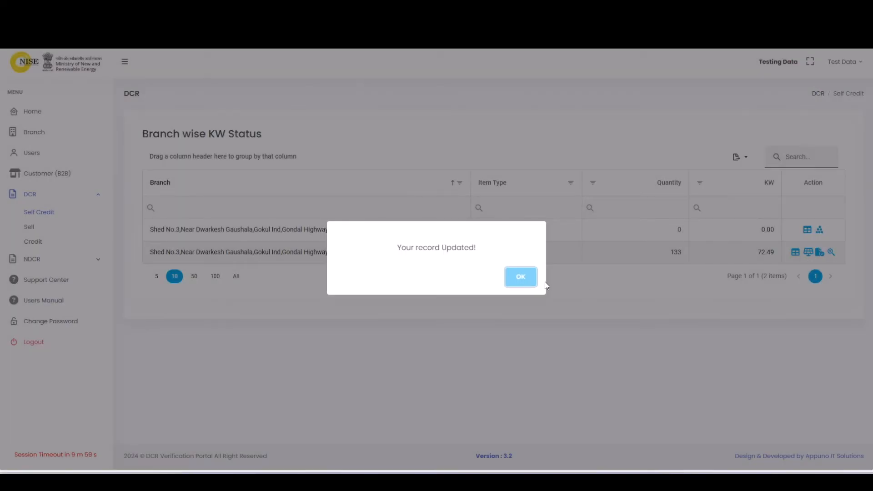
left_click(521, 277)
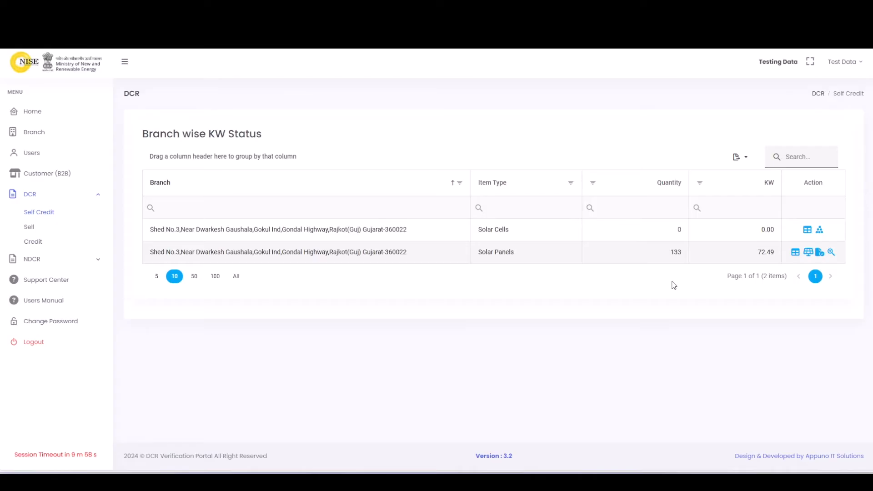
left_click(808, 254)
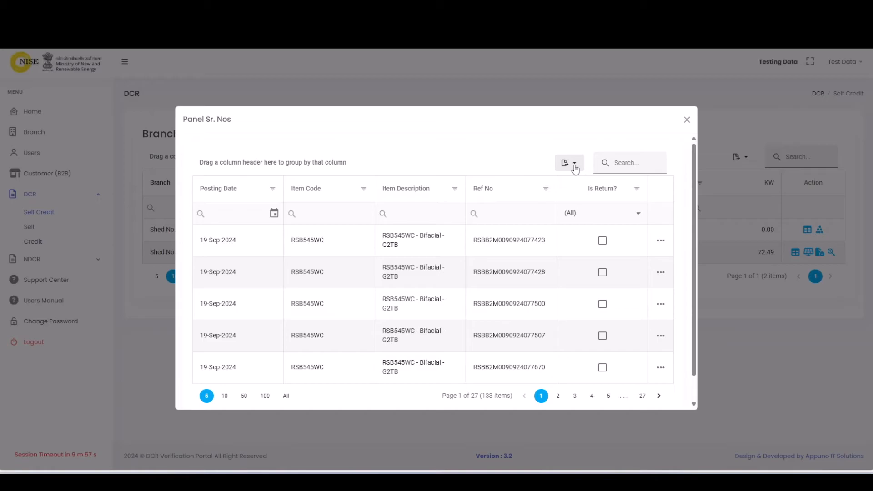
left_click(574, 165)
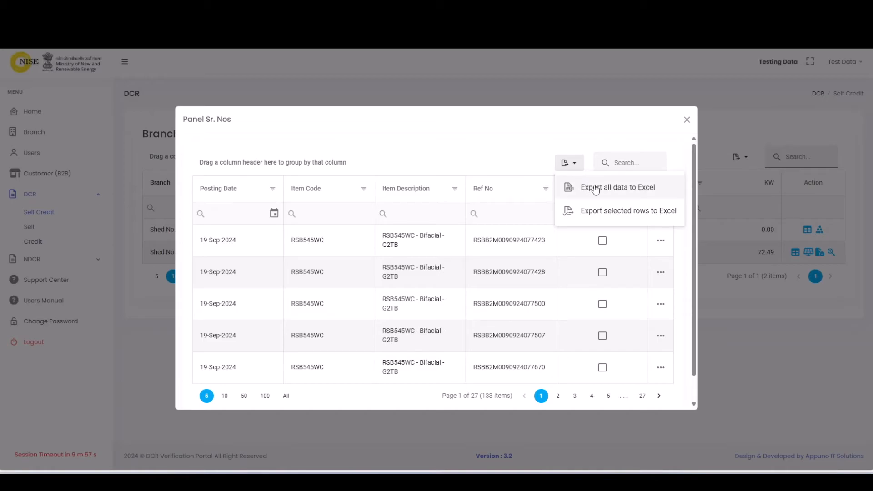
left_click(611, 188)
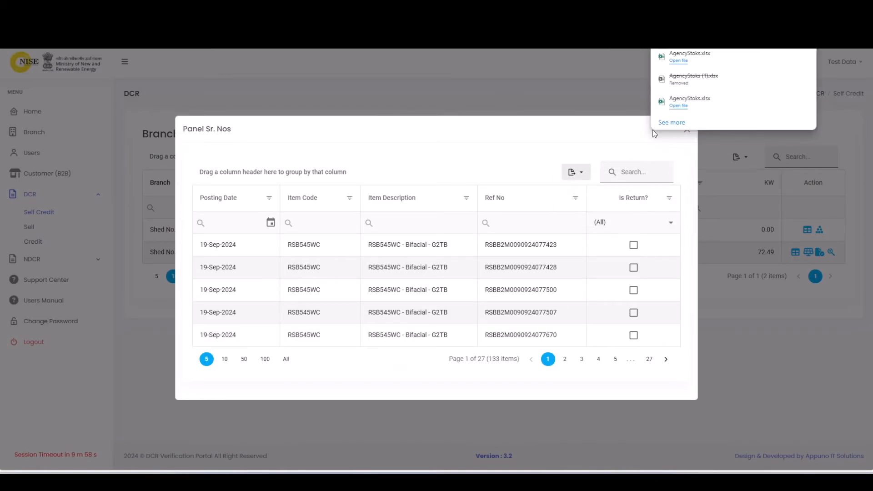
- Open the exported AgencyStocks workbook in Excel to check the panel reference numbers, and return to the portal
left_click(678, 60)
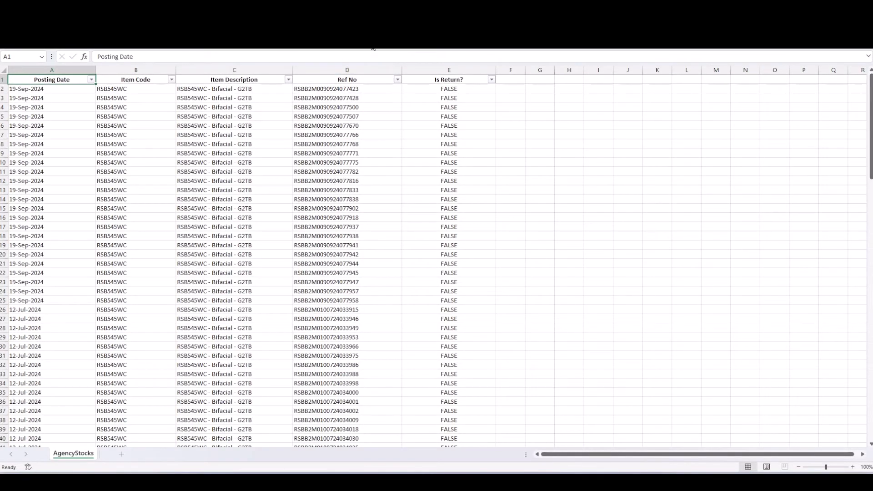
left_click(341, 157)
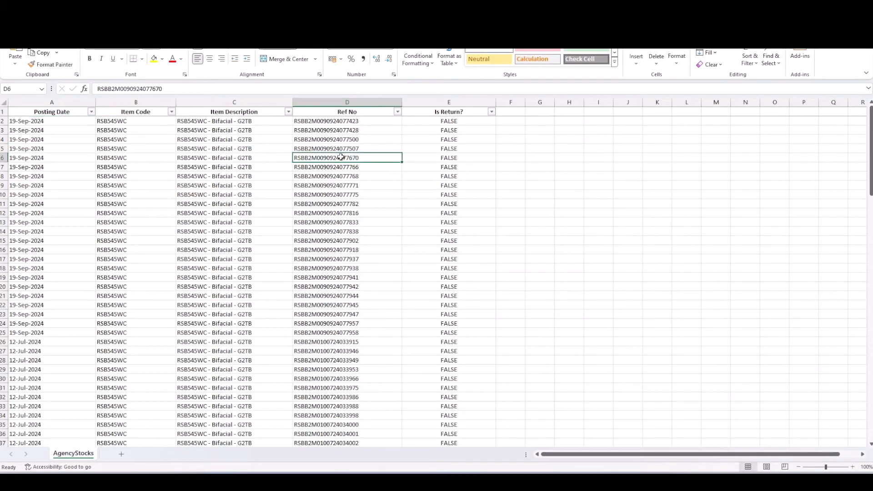
key("alt+Tab")
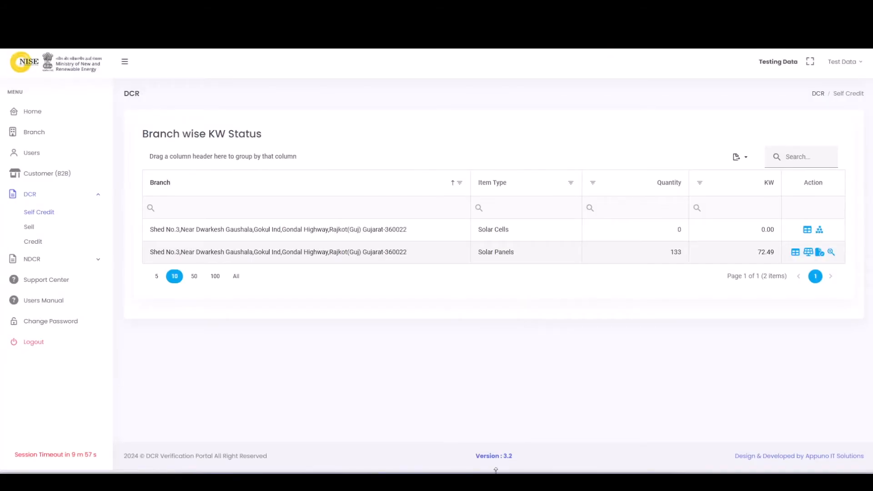
left_click(486, 475)
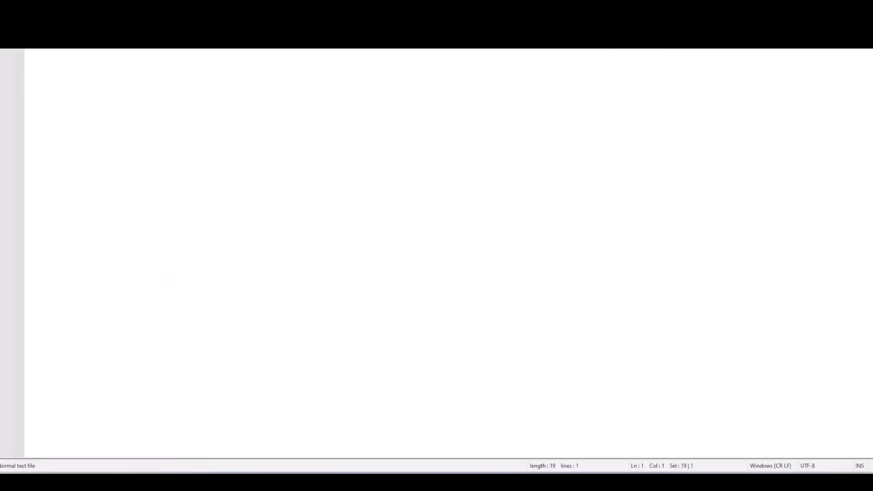
key("alt+Tab")
left_click(830, 253)
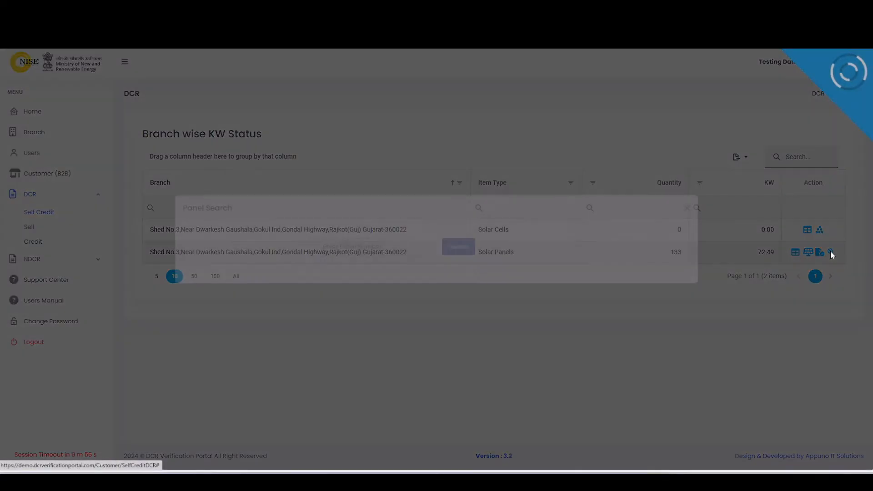
left_click(362, 267)
key("ctrl+v")
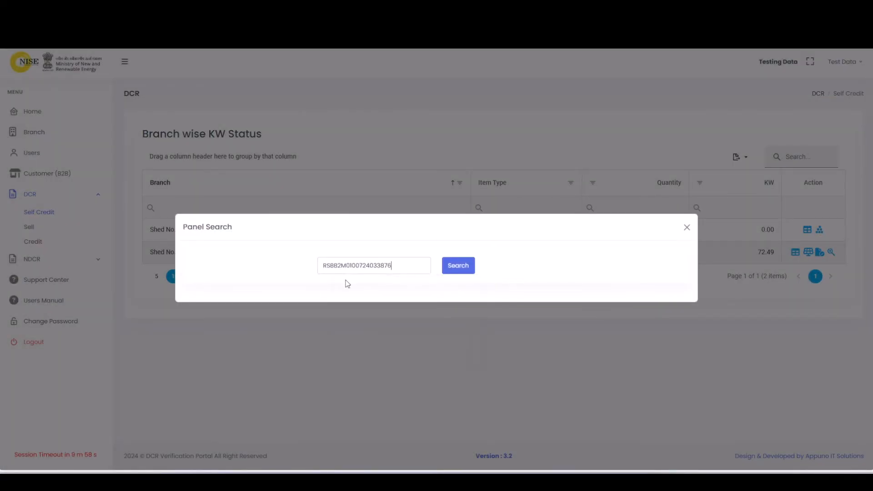
left_click(458, 267)
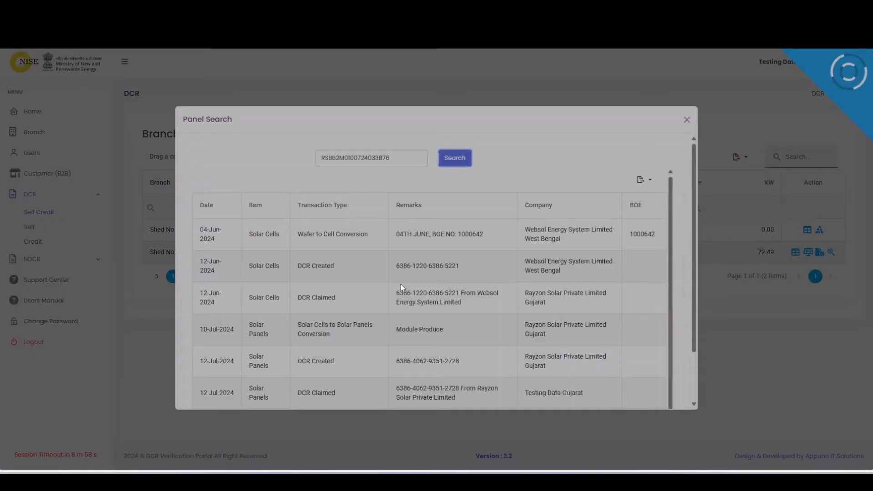
scroll(490, 273, "down", 1)
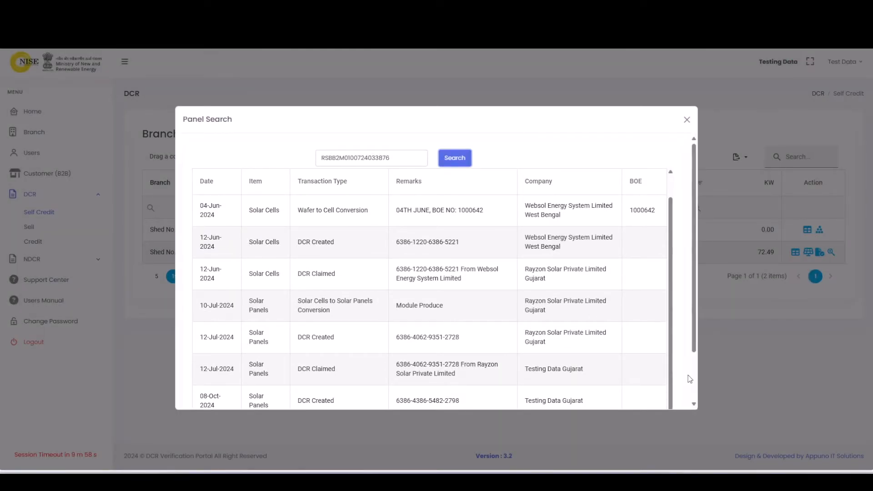
scroll(689, 378, "down", 3)
scroll(692, 382, "up", 3)
left_click(687, 120)
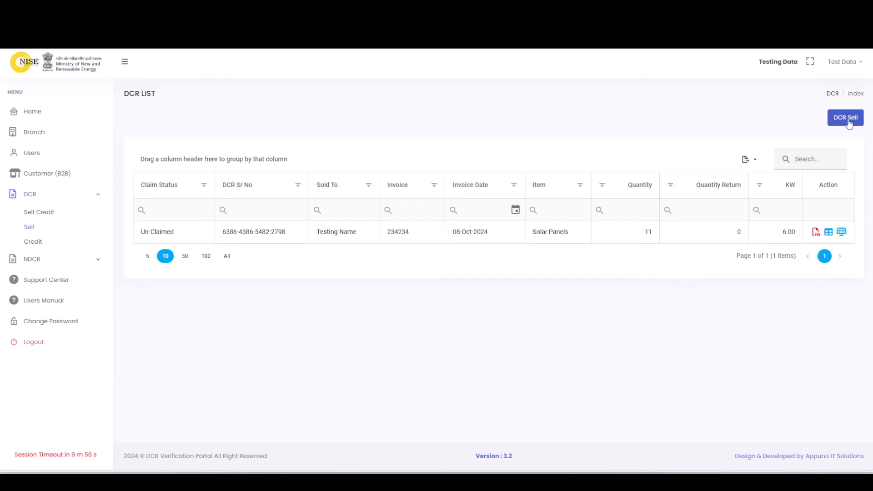
- Start a new DCR sale for the Gujarat branch with Solar Panels as the item type
left_click(846, 119)
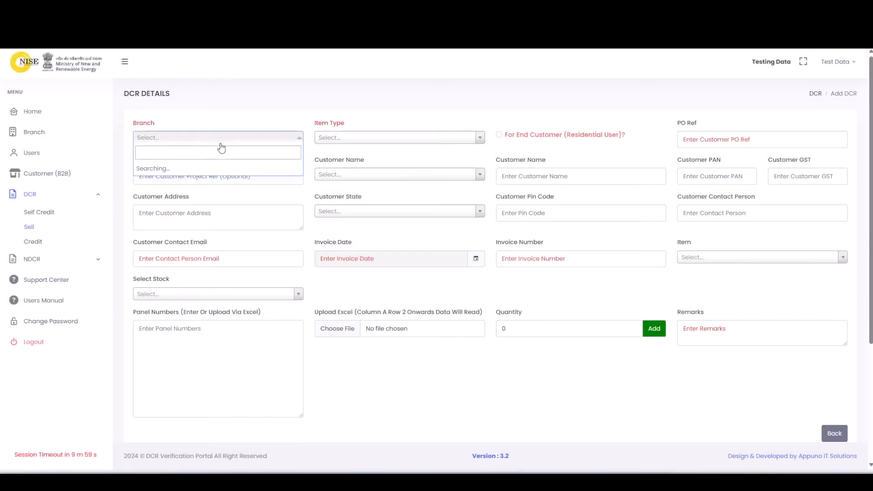
left_click(221, 148)
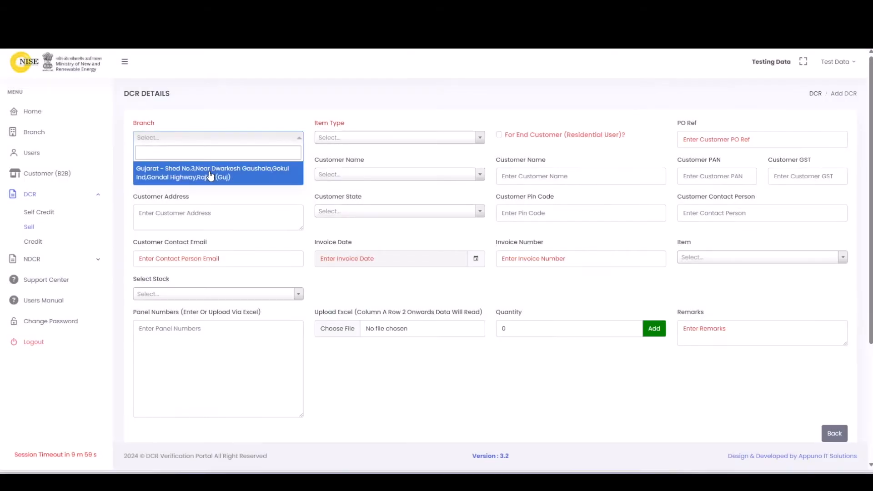
left_click(210, 172)
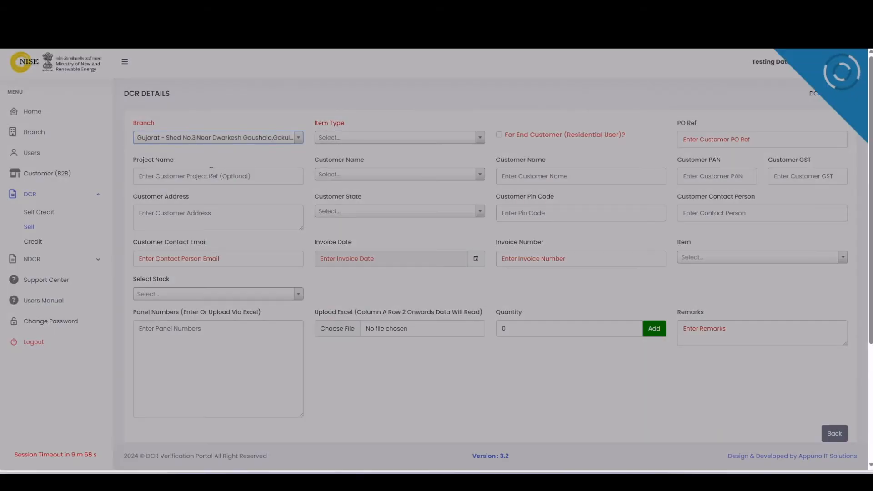
left_click(361, 138)
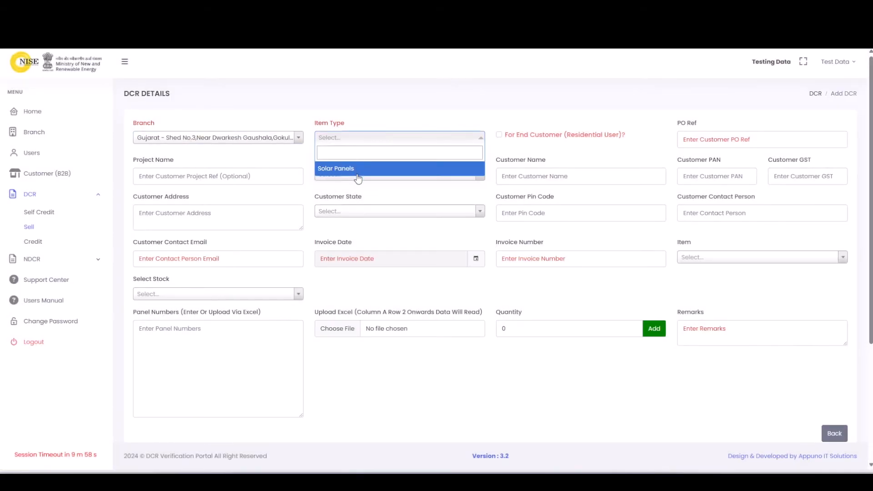
left_click(366, 175)
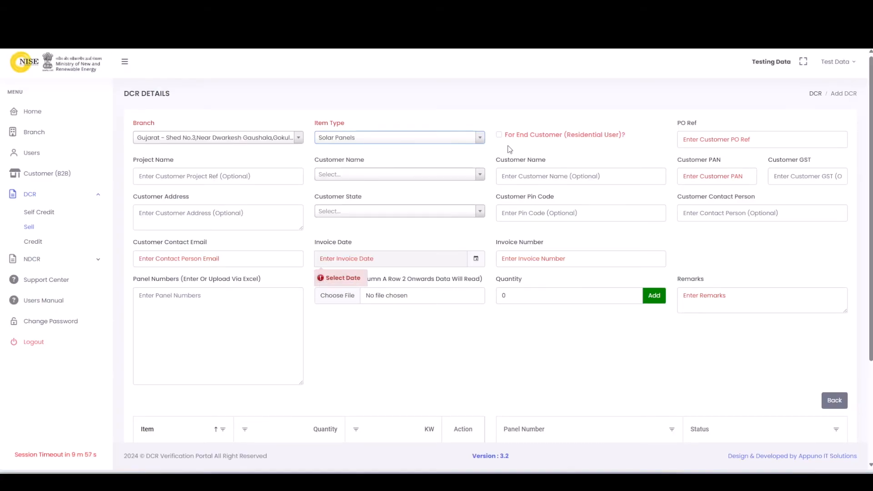
- Enter Test as the PO reference and project name, and choose the existing customer Testing Name for the sale
left_click(702, 140)
type("TestTe")
left_click(356, 175)
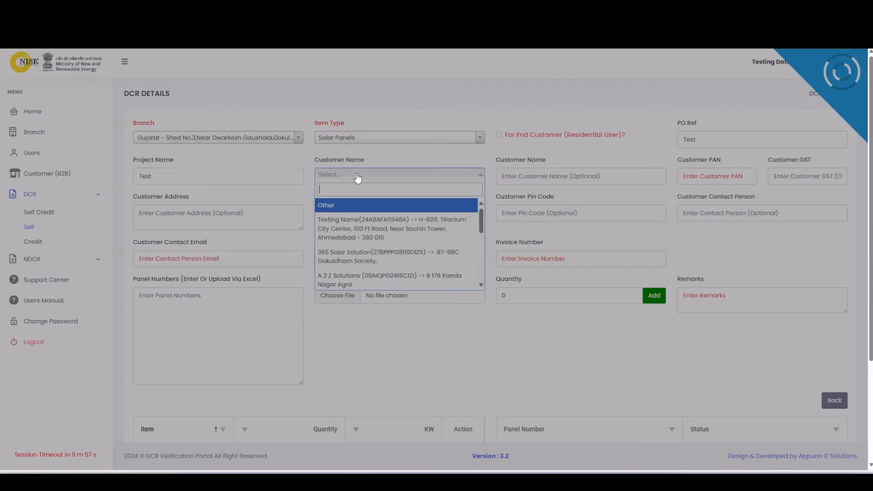
left_click(360, 232)
left_click(568, 170)
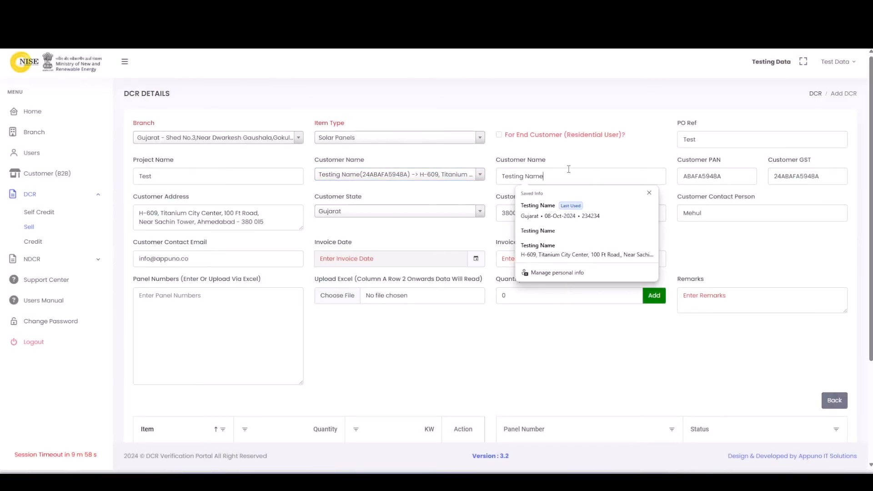
left_click(290, 191)
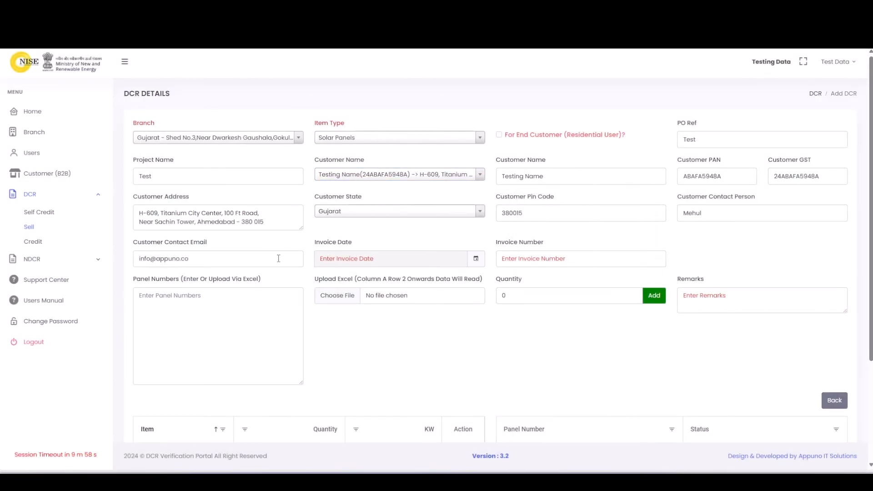
- Set the sale's invoice date to 02-Oct-2024 and its invoice number to 1235
left_click(342, 262)
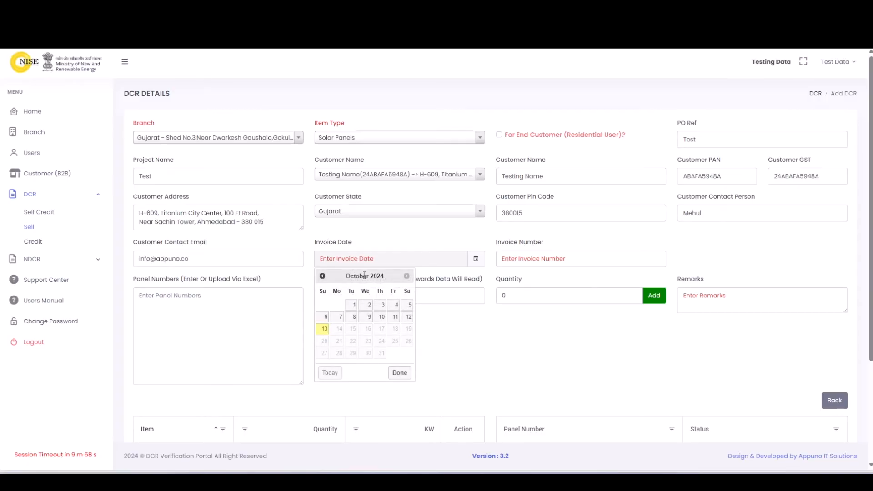
left_click(366, 304)
type("1235")
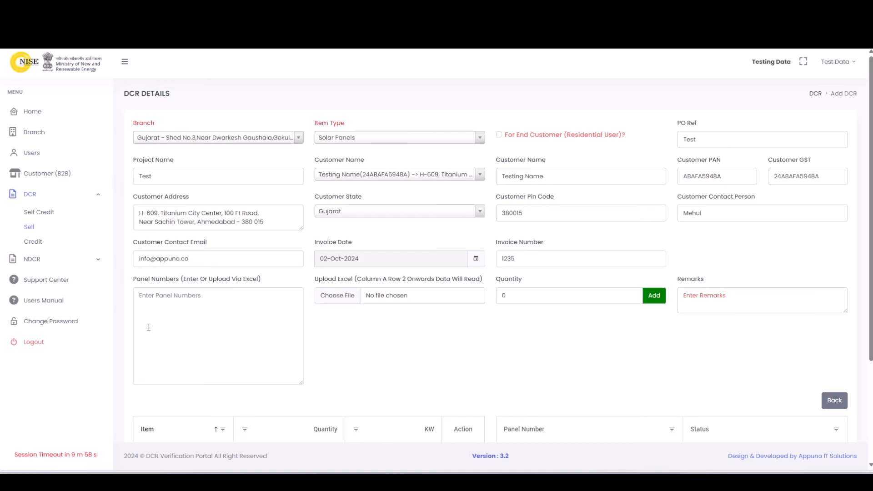
- Add the first six panel reference numbers from the AgencyStocks workbook to the sale with the remark test, and confirm the DCR
left_click(149, 327)
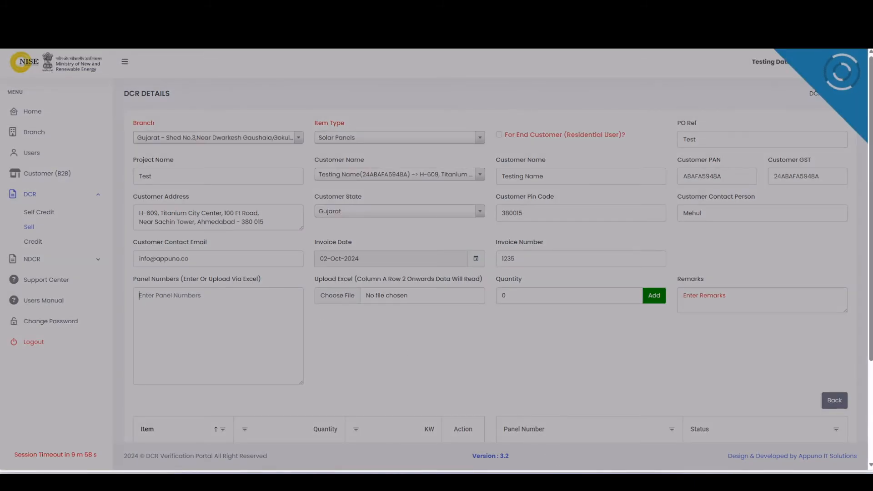
left_click(538, 482)
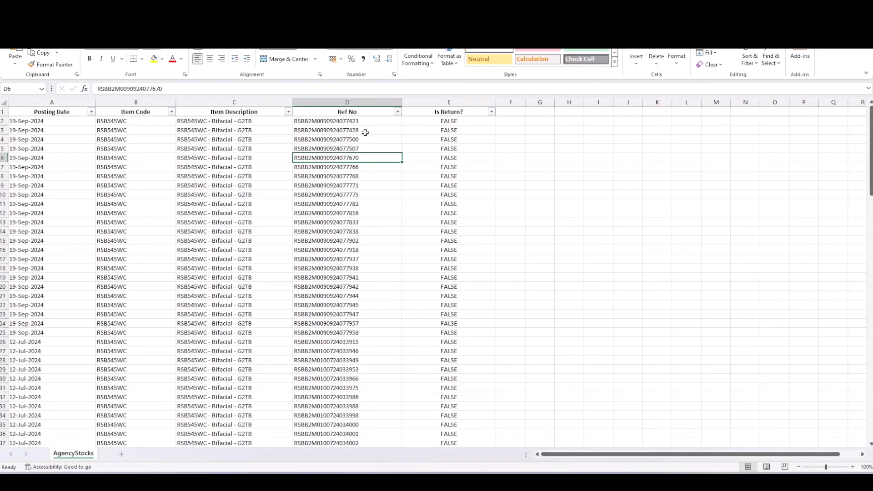
left_click_drag(365, 121, 369, 165)
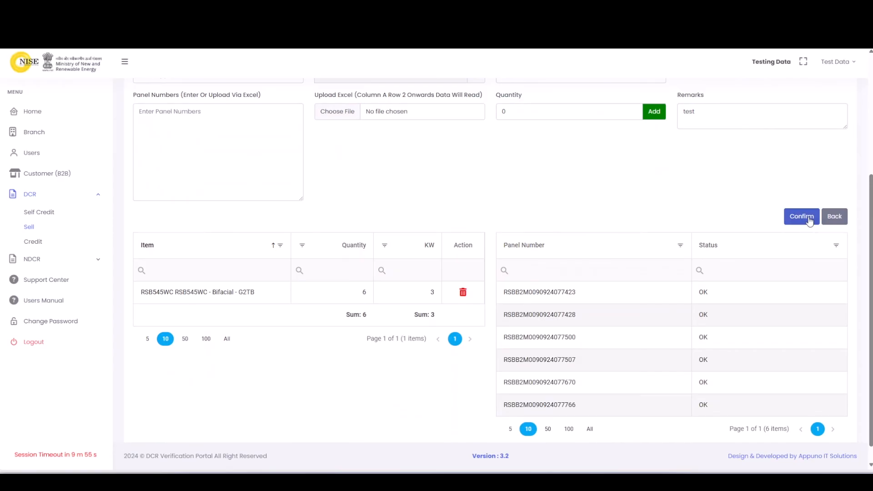
left_click(808, 220)
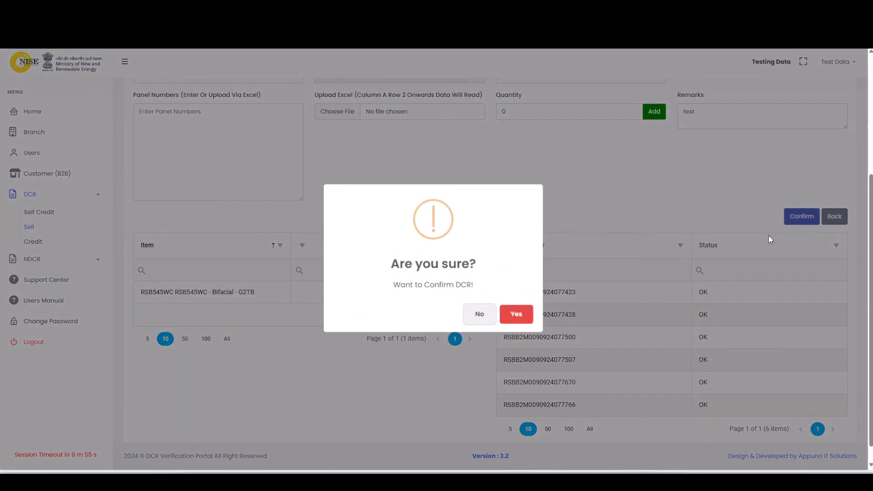
left_click(505, 319)
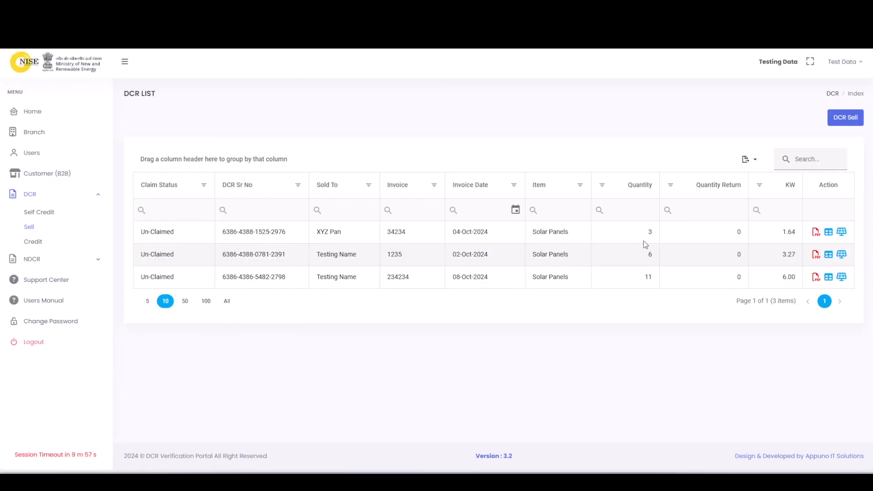
- View the DCR certificate of the XYZ Pan sale, read through its pages, and close it
left_click(816, 232)
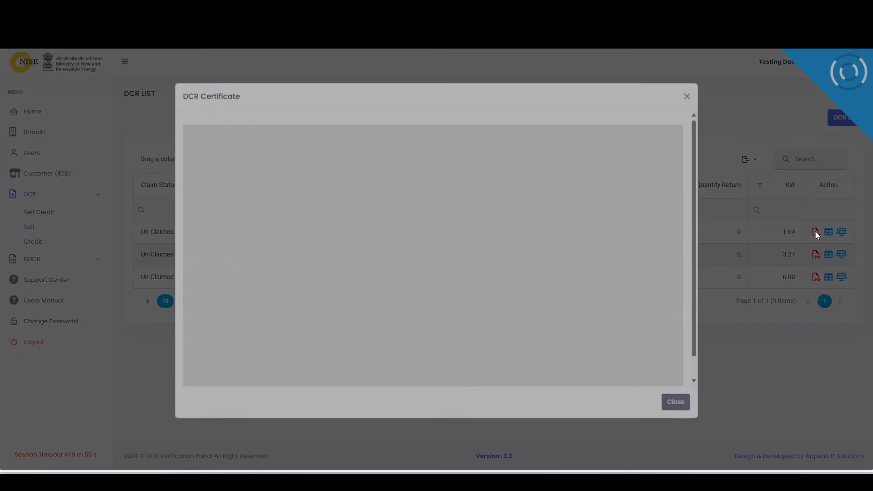
scroll(632, 248, "up", 10)
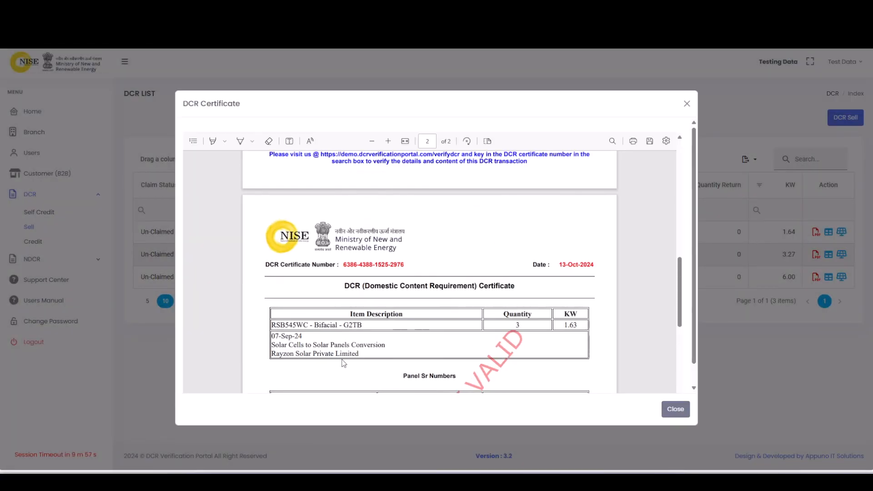
scroll(282, 341, "up", 10)
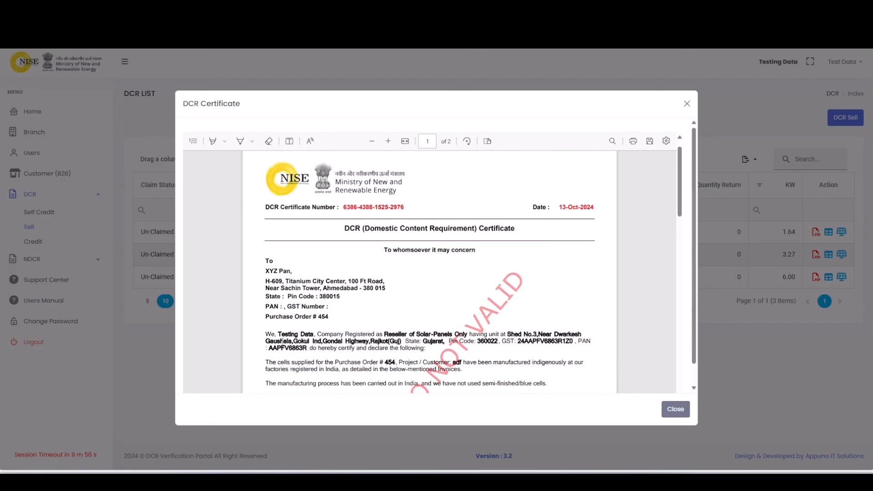
left_click(686, 104)
- Open the DCR certificate of the Testing Name sale with invoice 1235 and read through its invoice details and QR code
left_click(817, 254)
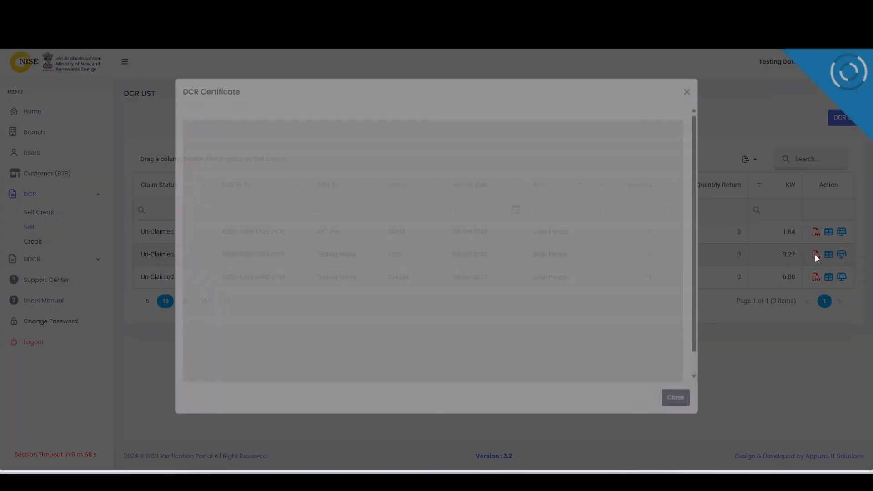
scroll(567, 263, "down", 10)
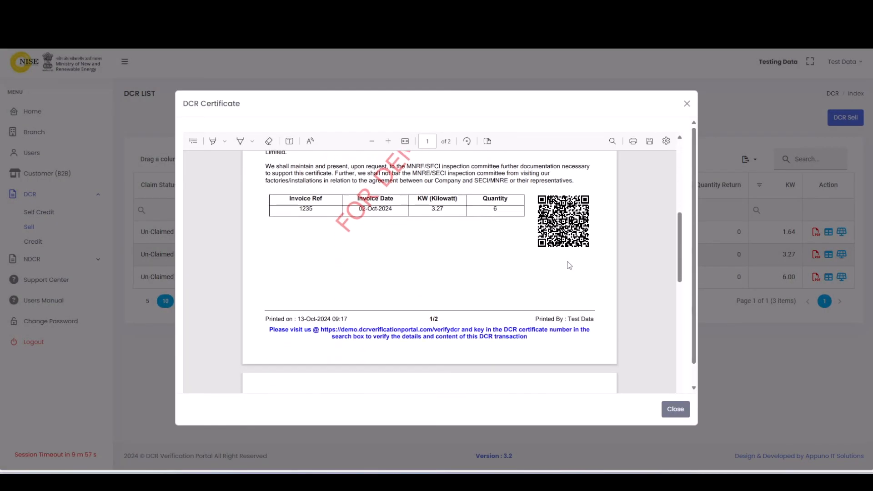
scroll(568, 264, "down", 10)
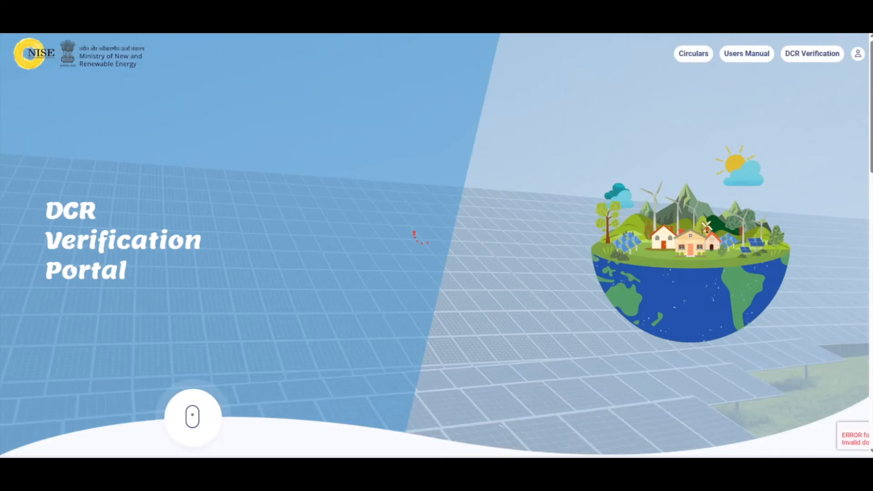